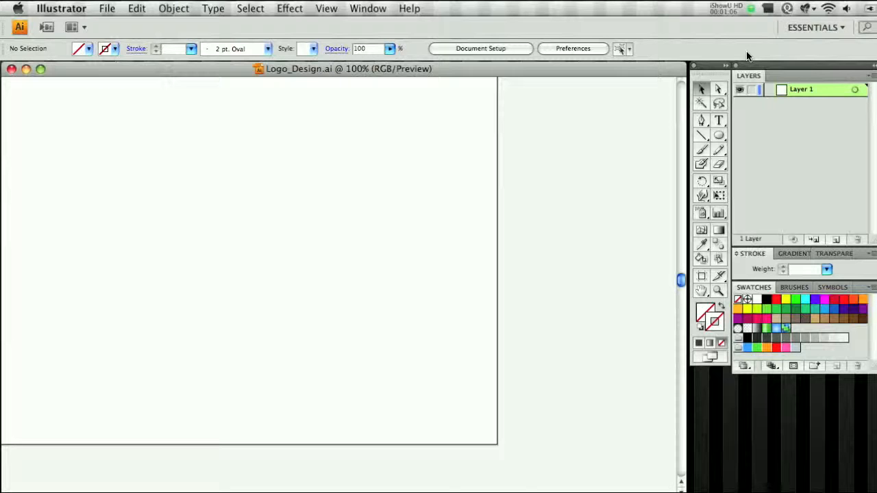
Check that Smart Guides are on and review the General preferences, closing them without changes
left_click(719, 134)
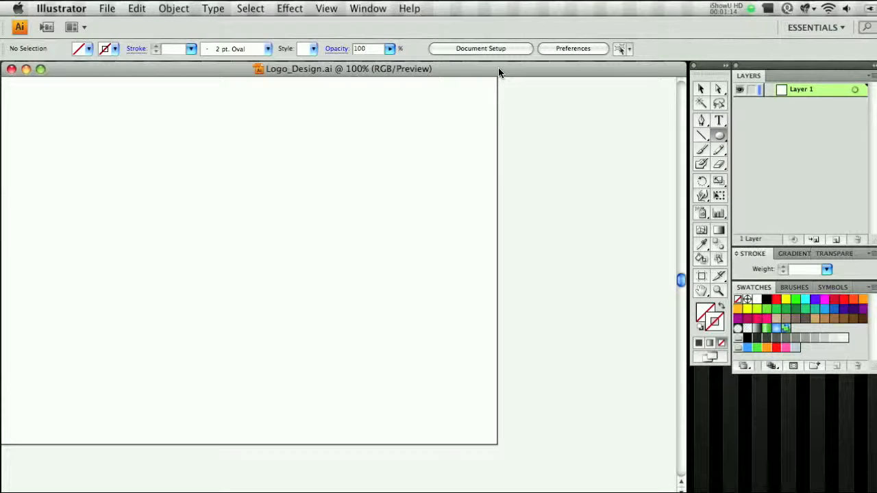
left_click_drag(373, 154, 474, 187)
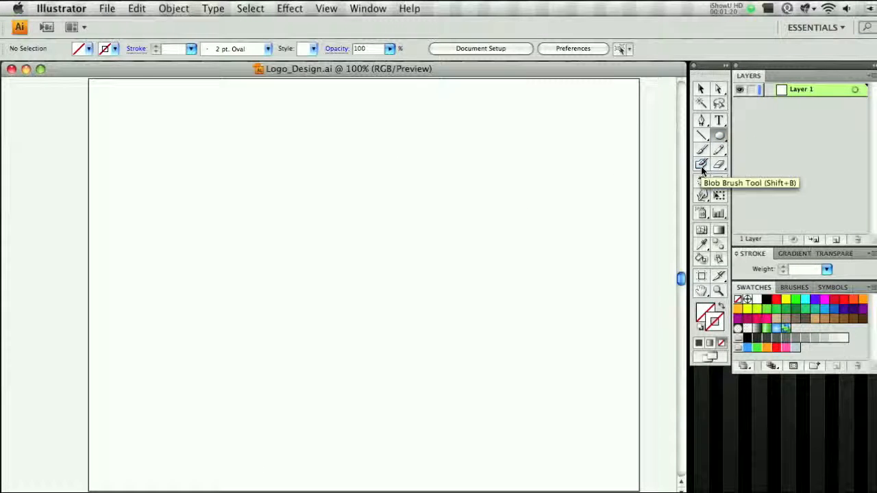
left_click(327, 7)
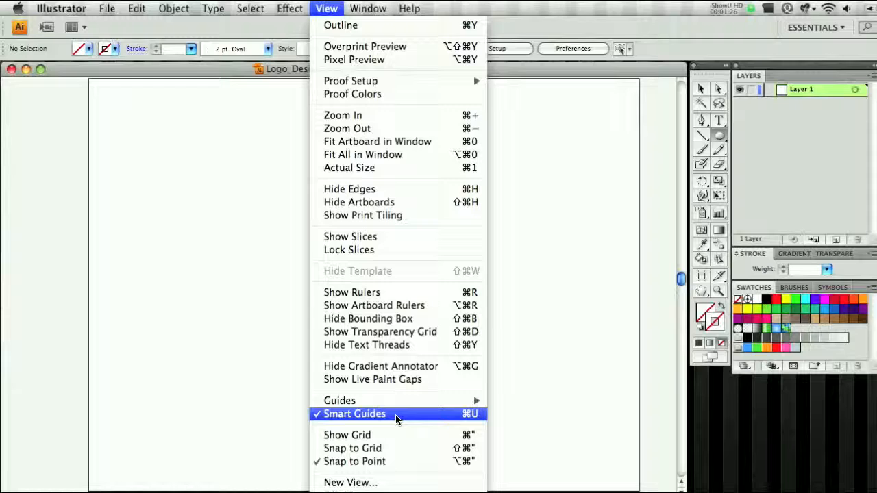
mouse_move(68, 7)
mouse_move(73, 48)
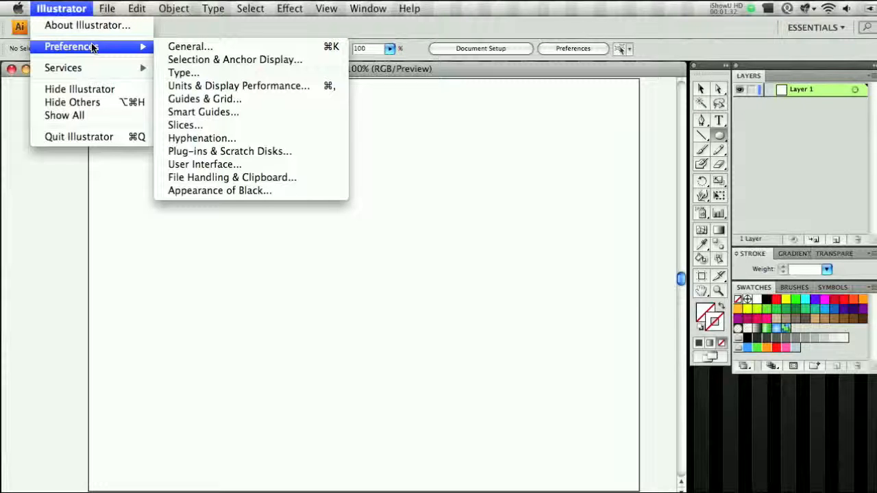
left_click(207, 47)
left_click_drag(497, 72, 503, 112)
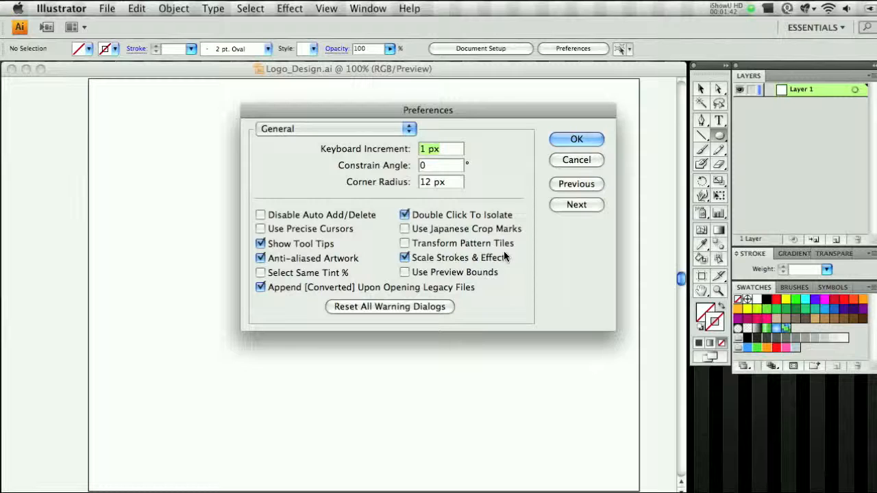
left_click(570, 161)
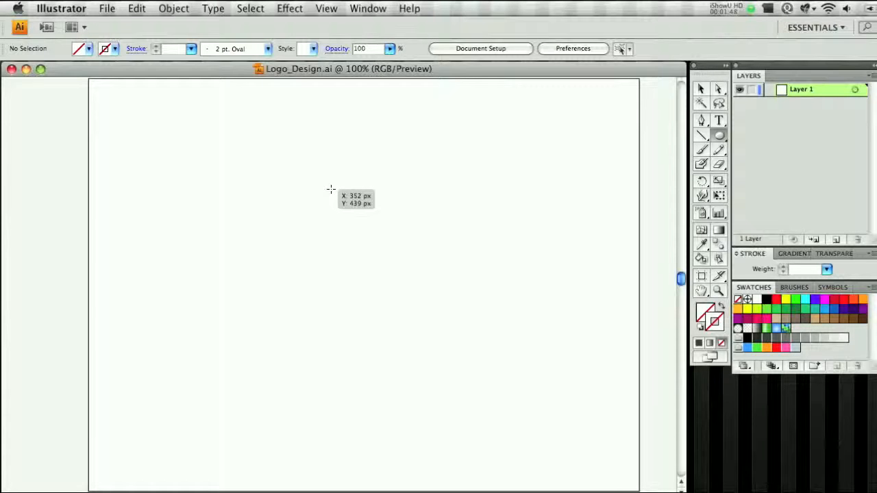
Draw a circle about 356 px across on the lower right part of the artboard and fill it orange
left_click_drag(327, 193, 569, 359)
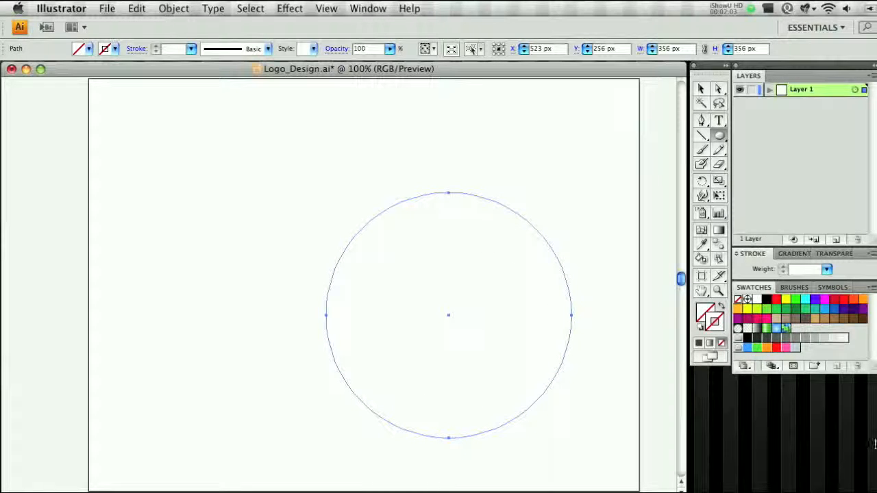
left_click(704, 315)
left_click(767, 347)
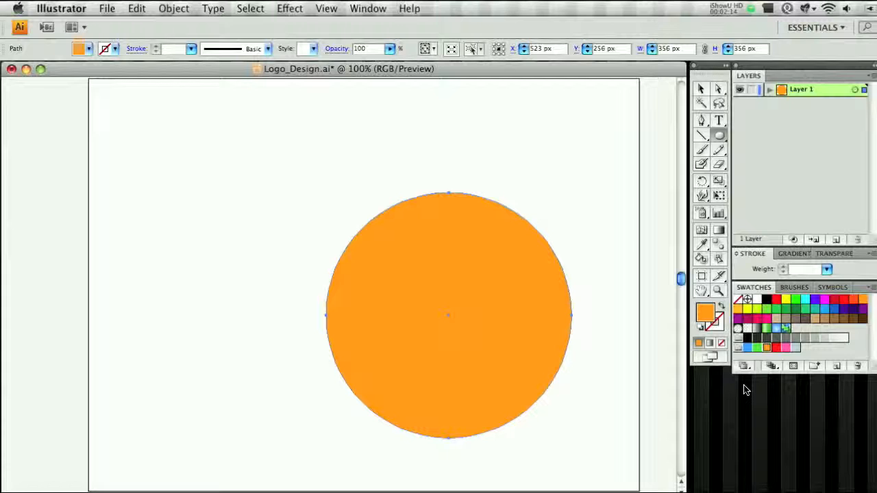
Try a green and a dark purple stroke on the orange circle, and set its stroke back to none
left_click(720, 325)
left_click(786, 309)
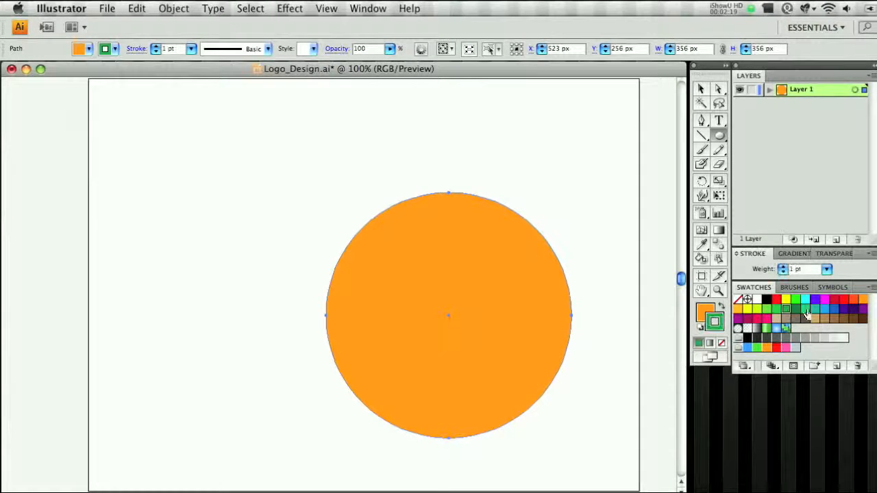
left_click(852, 310)
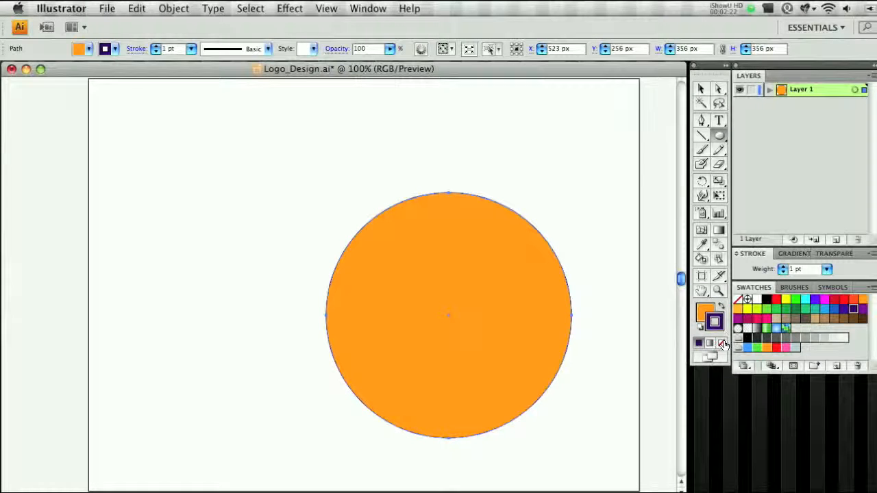
left_click(722, 345)
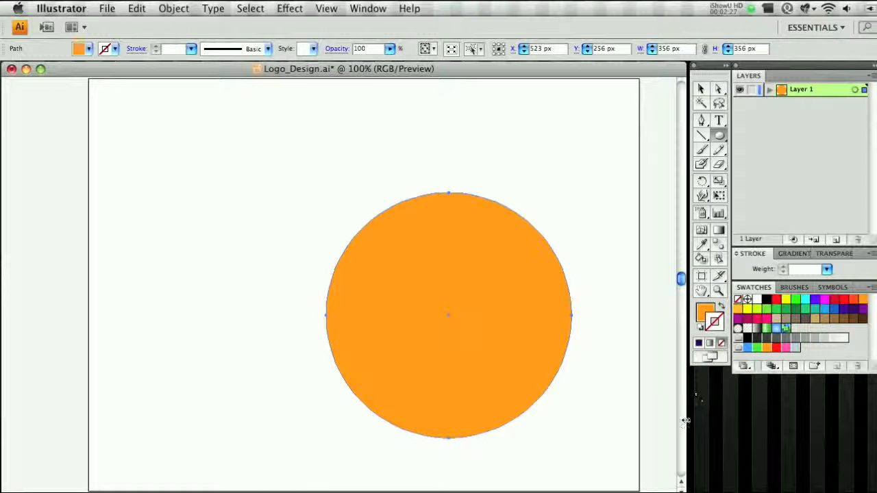
left_click(710, 313)
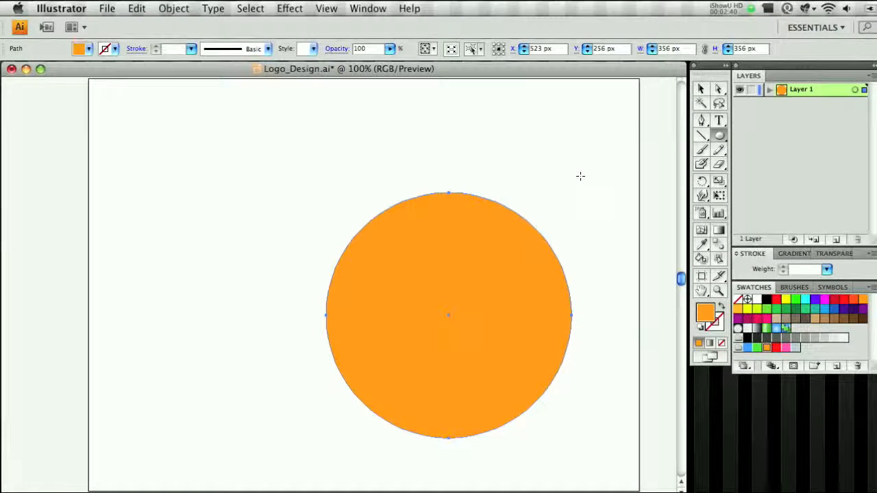
Draw a second circle about 318 px across overlapping the orange circle's upper right and fill it blue-violet
left_click_drag(395, 123, 613, 261)
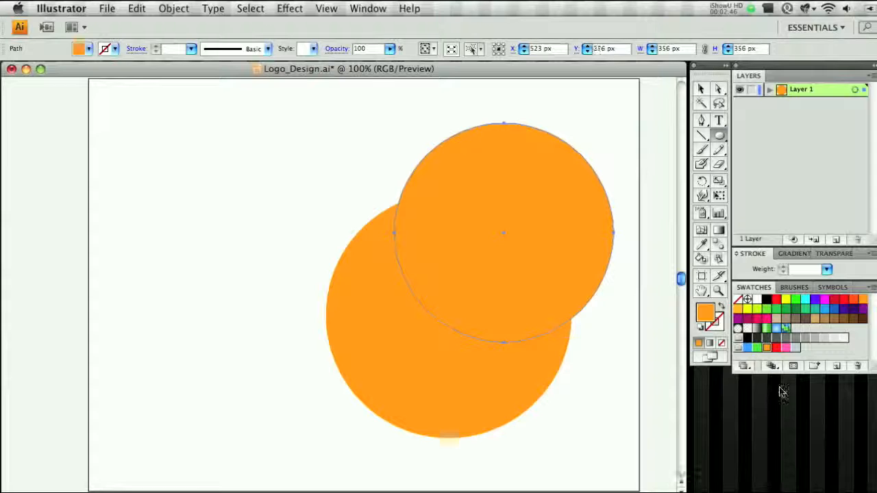
left_click(797, 310)
left_click(814, 302)
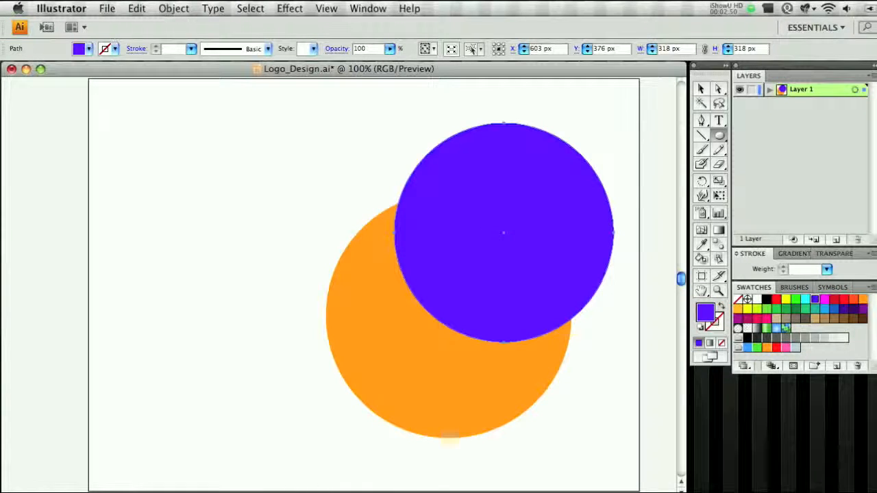
Select the orange and blue-violet circles alternately with the Selection tool
left_click(702, 90)
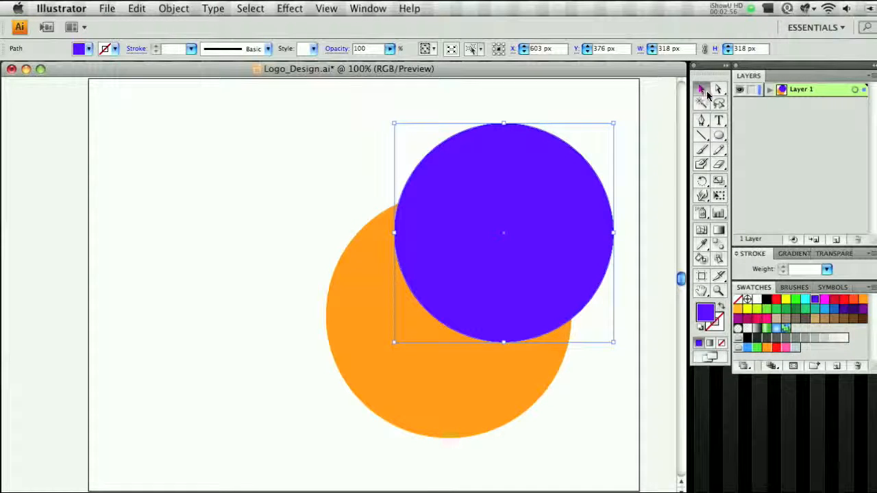
left_click(421, 399)
left_click(592, 268)
left_click(495, 403)
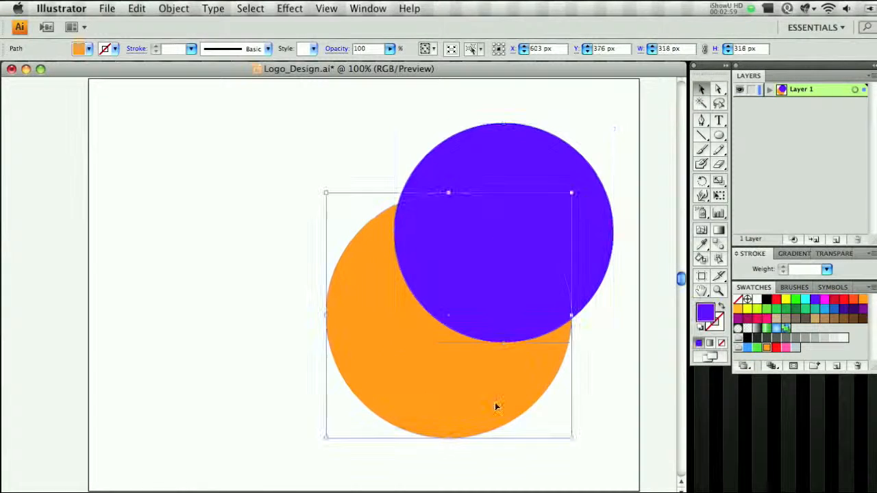
left_click(591, 278)
Try to reshape the blue-violet circle by moving its right anchor point inward with Direct Selection, and undo the change
left_click(719, 89)
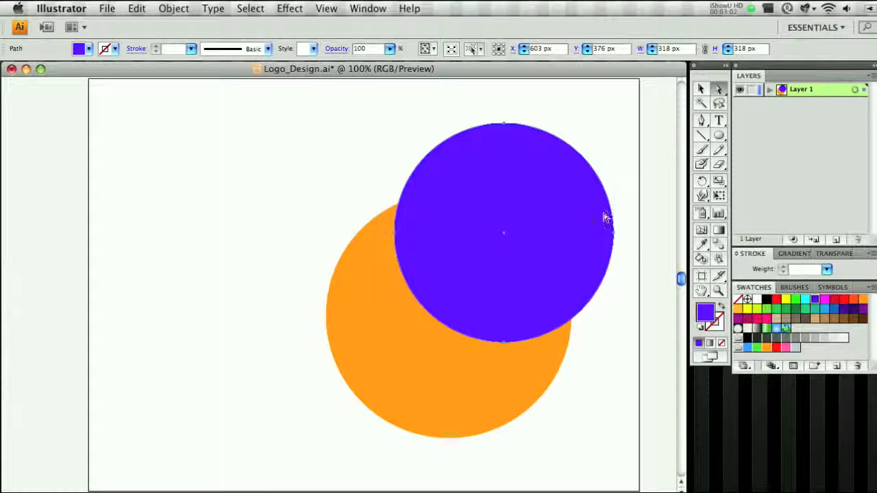
left_click_drag(613, 237, 550, 237)
key("ctrl+z")
key("ctrl+z")
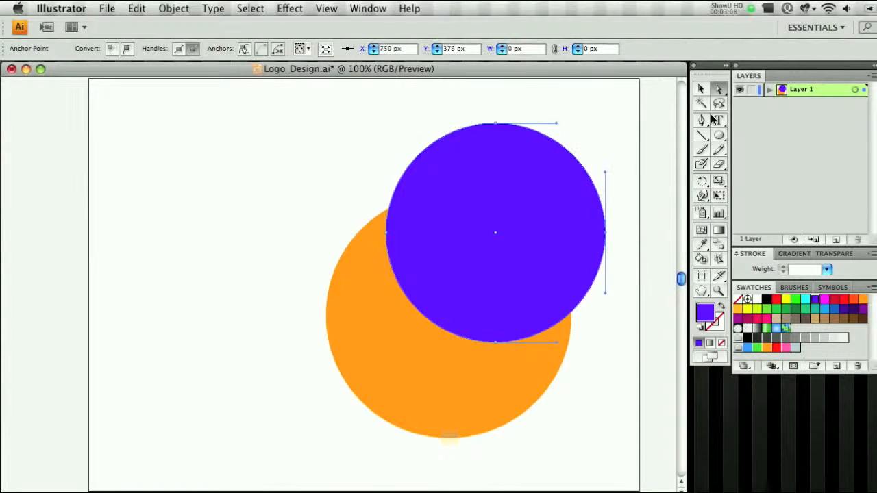
Move the blue-violet circle over the orange one to about X 551 px, Y 307 px, and deselect it
left_click(701, 89)
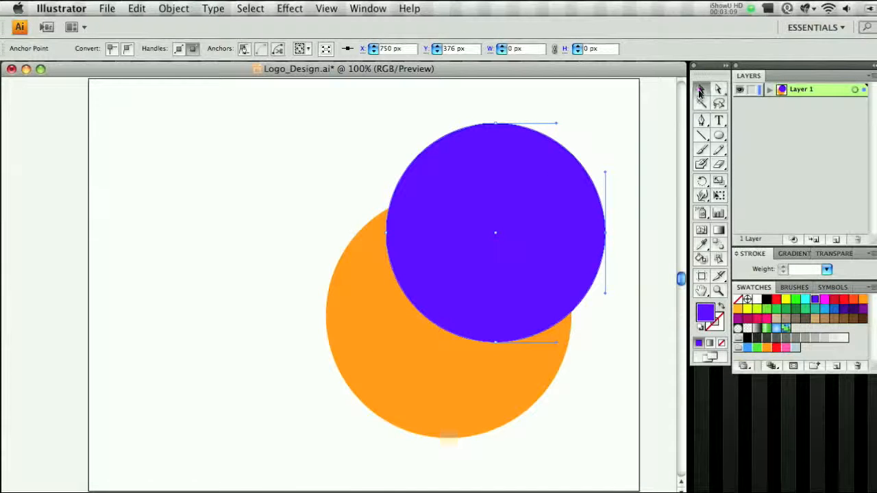
left_click(525, 366)
left_click(574, 214)
left_click_drag(577, 263, 549, 311)
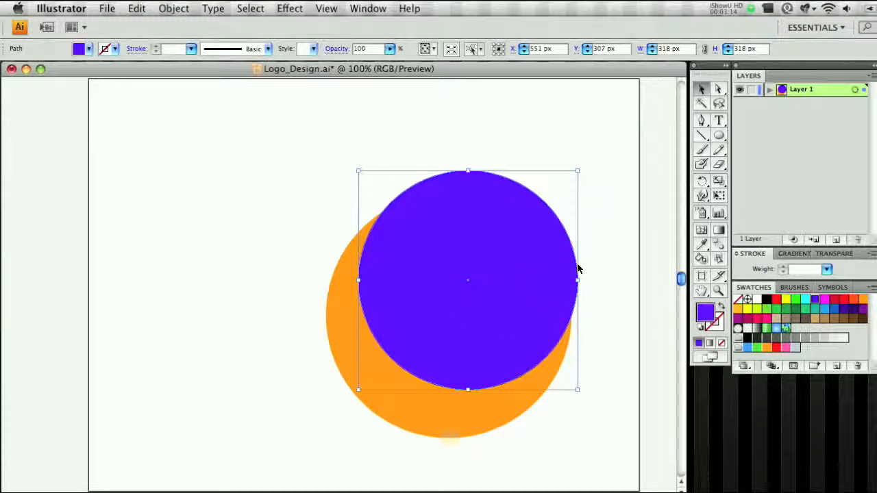
left_click(553, 474)
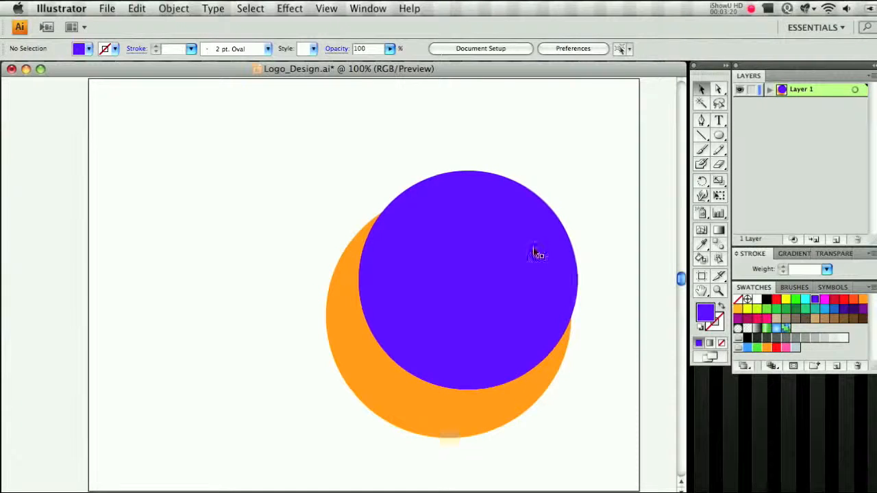
Show the Pathfinder panel and place it beside the two circles
left_click(365, 7)
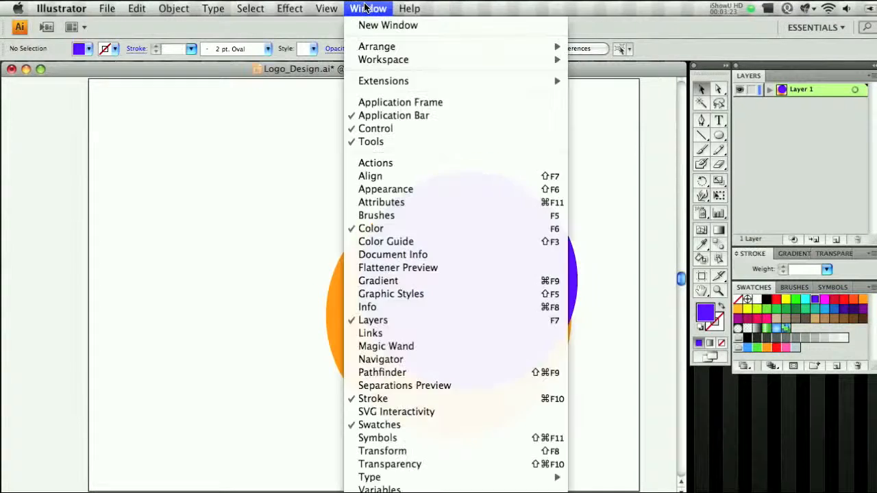
left_click(406, 373)
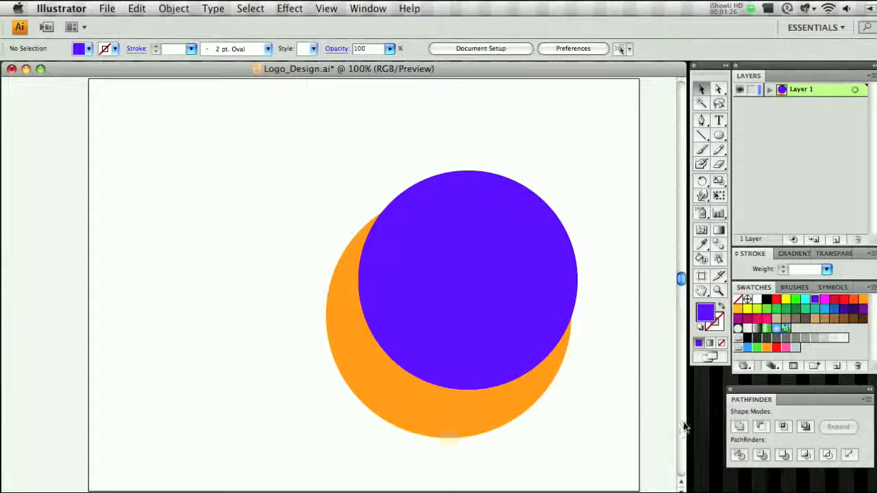
left_click_drag(822, 400, 670, 399)
Select both circles and combine them with the Pathfinder Merge operation
left_click(480, 248)
left_click(444, 426, "shift")
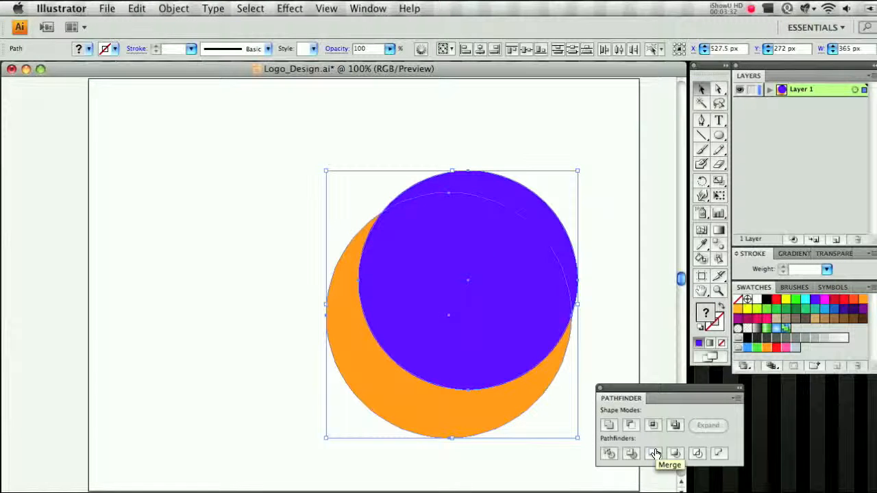
left_click(656, 454)
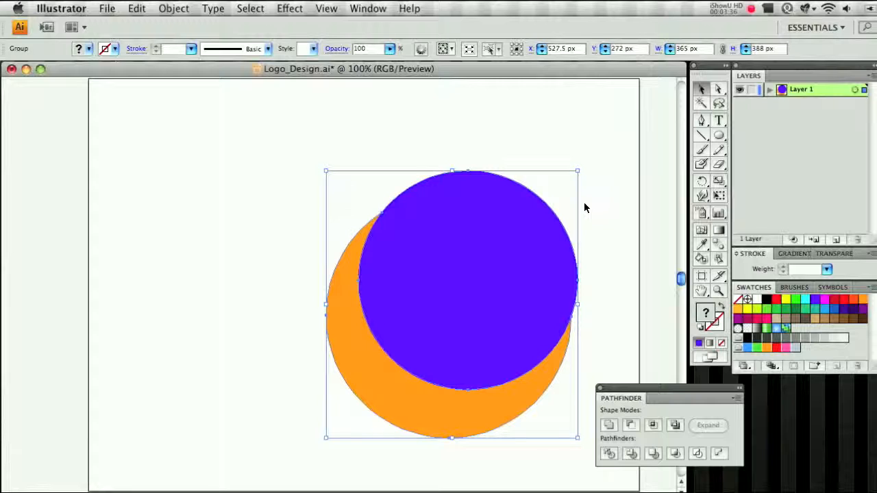
Try moving the merged circles away as one group, and undo the move
left_click(610, 255)
left_click_drag(506, 313, 315, 274)
key("super+z")
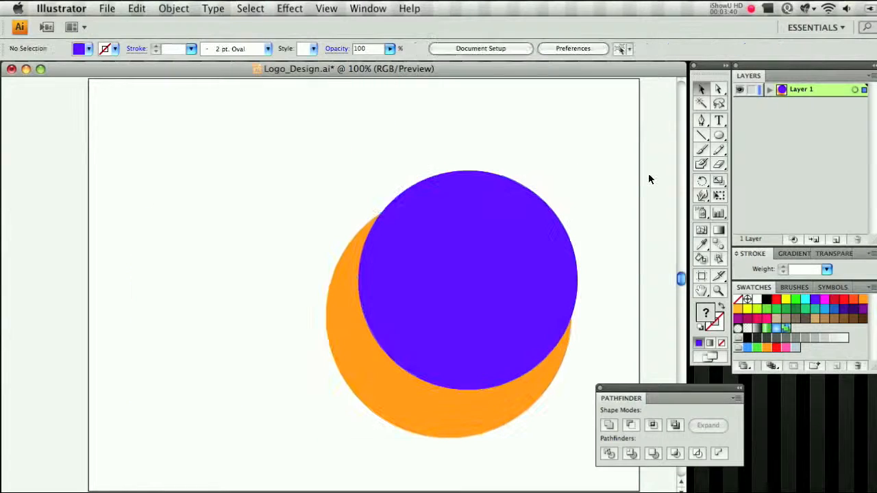
Delete the blue-violet circle from the merged group using Direct Selection
left_click(719, 89)
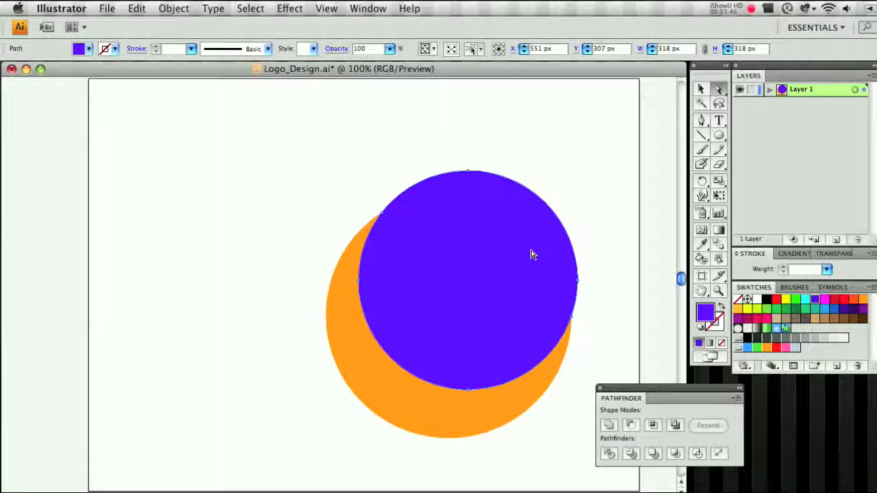
key("Delete")
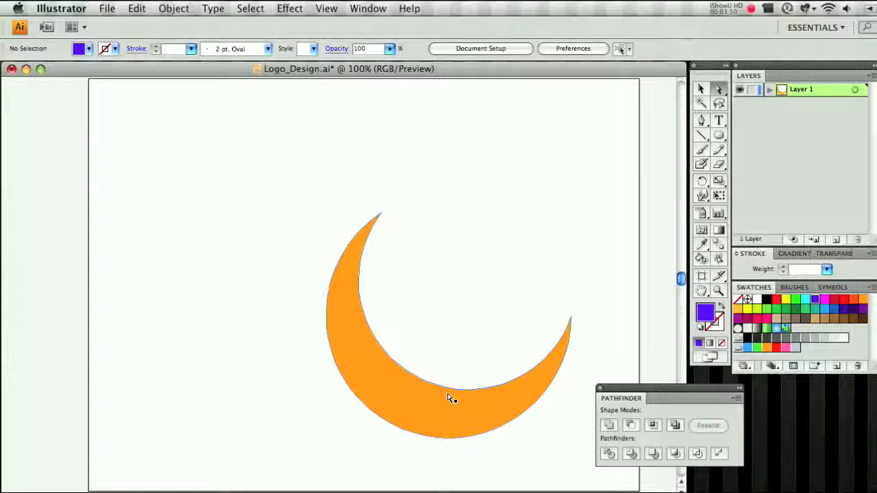
Duplicate the orange crescent, rotate the copy and position it so it curves along the upper right to close a ring
key("v")
left_click(515, 405)
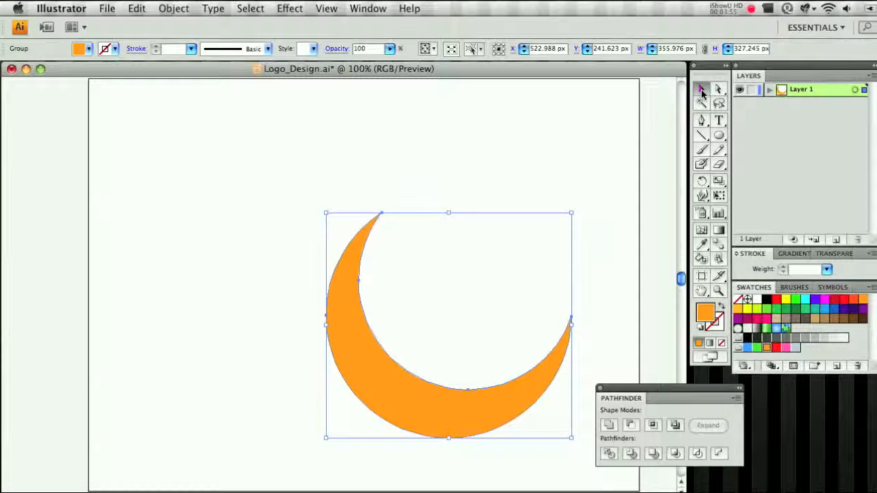
left_click_drag(423, 423, 313, 386)
left_click_drag(283, 371, 460, 370)
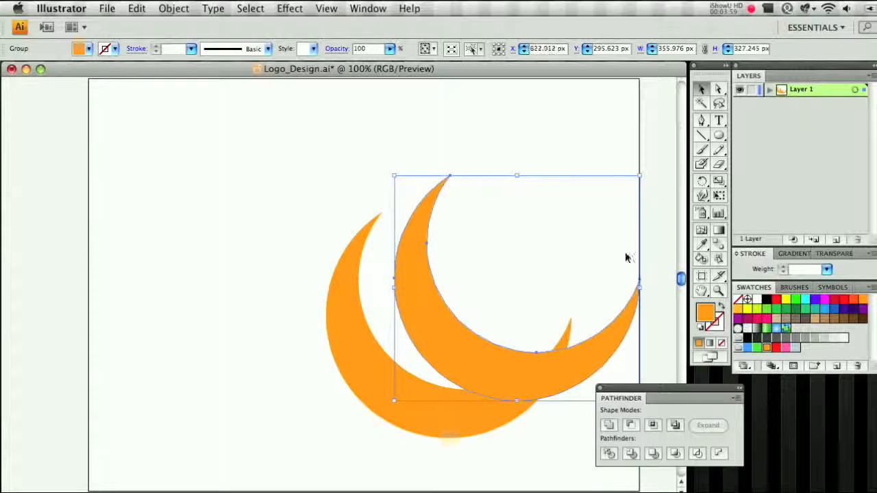
left_click_drag(644, 176, 540, 300)
left_click_drag(453, 137, 453, 157)
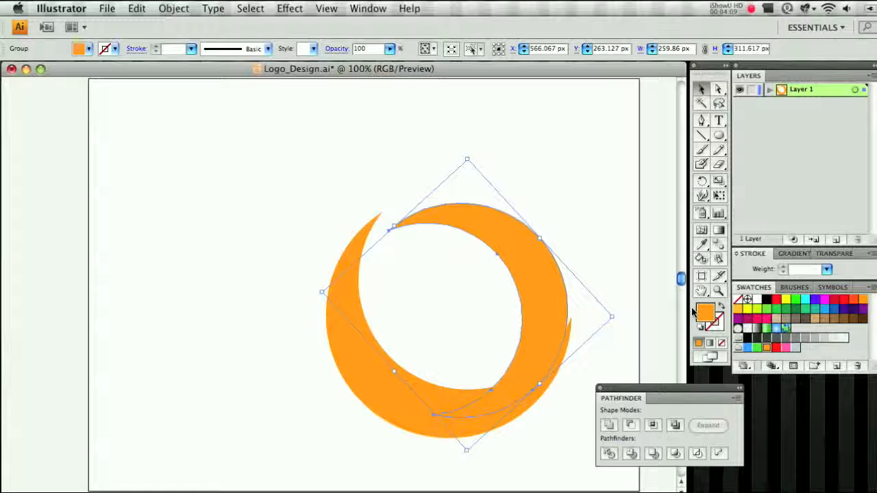
Nudge the rotated crescent copy 4 px to the right and fill it with green
key("Right")
key("Right")
key("Right")
key("Right")
left_click(757, 347)
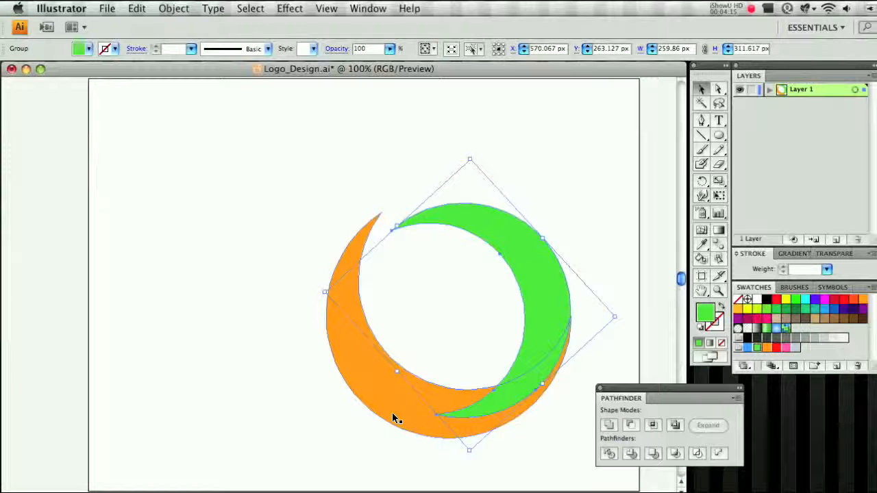
Duplicate the orange crescent again, rotate the copy and place it over the right side of the green crescent
left_click(394, 419)
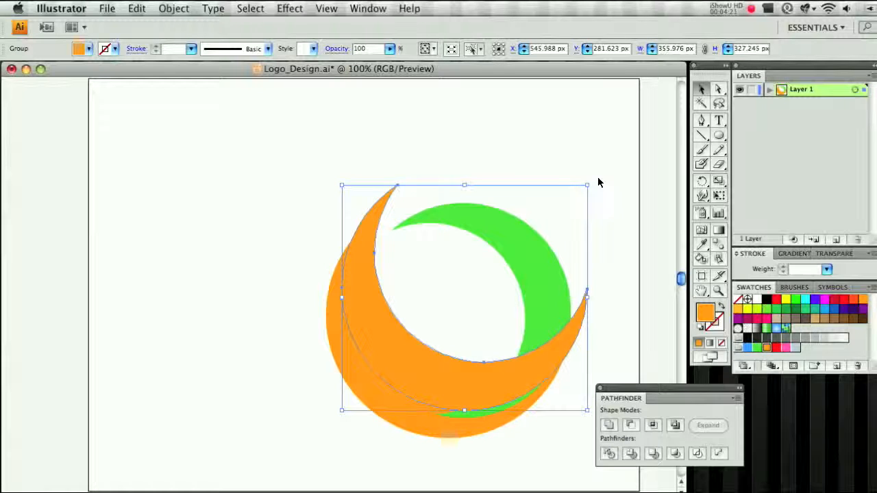
left_click_drag(591, 182, 484, 372)
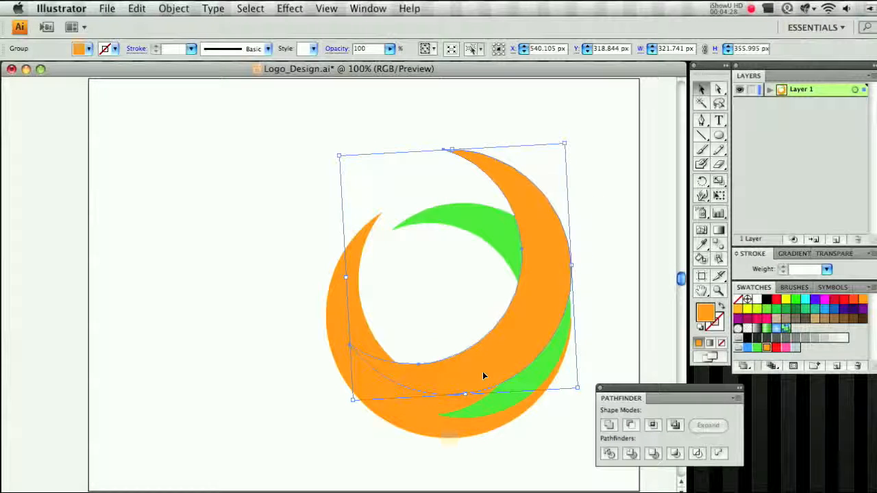
mouse_move(483, 371)
left_mouse_down()
mouse_move(493, 370)
mouse_move(505, 391)
mouse_move(491, 385)
left_mouse_up()
left_click(604, 218)
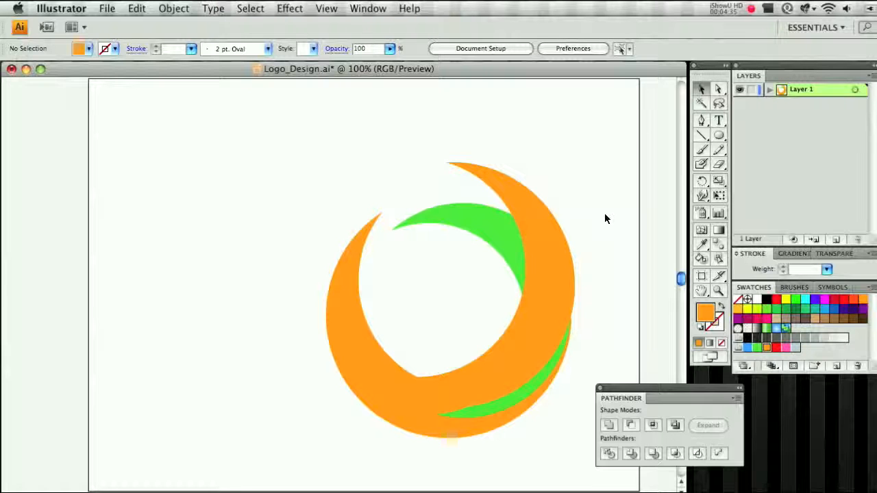
Fill the crescent copy on the right with the blue swatch
left_click(531, 216)
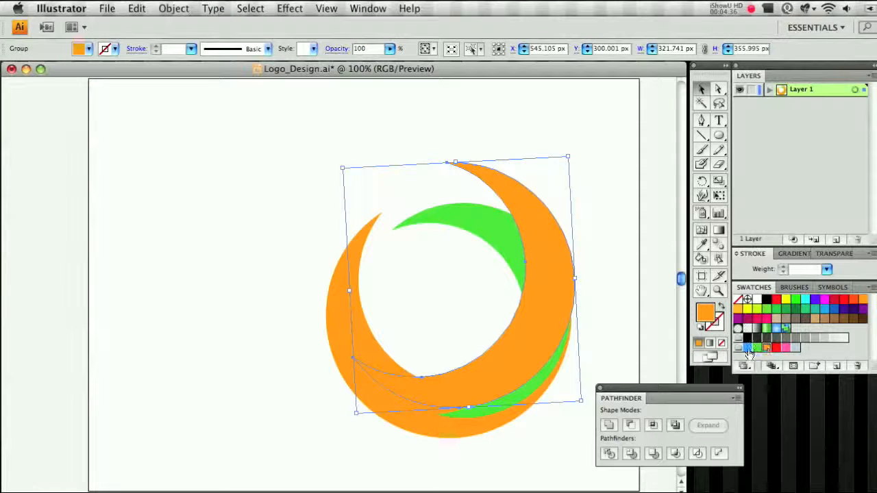
left_click(748, 348)
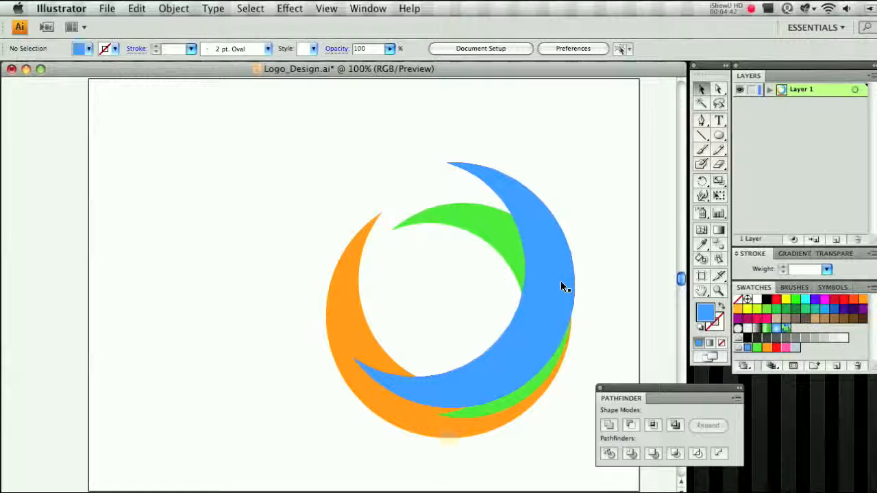
left_click(562, 286)
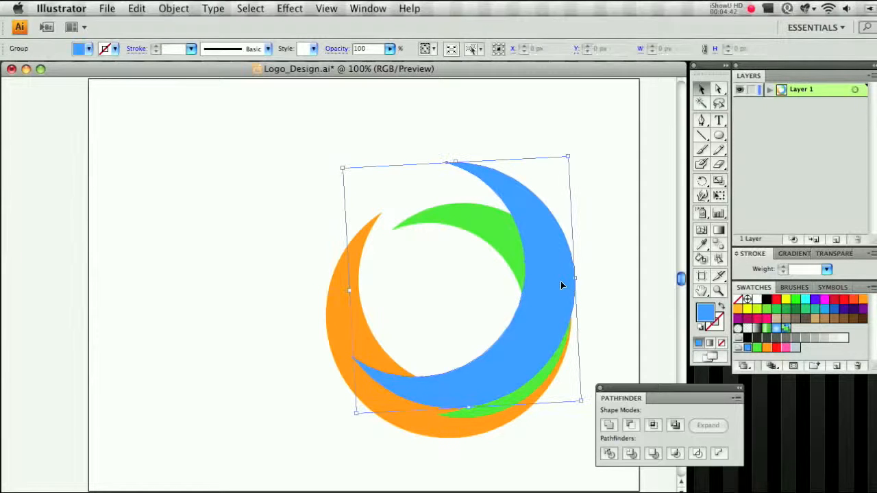
Send the green crescent and then the blue crescent to the back, and rotate the green crescent slightly clockwise
left_click(508, 235)
left_click(174, 8)
mouse_move(185, 39)
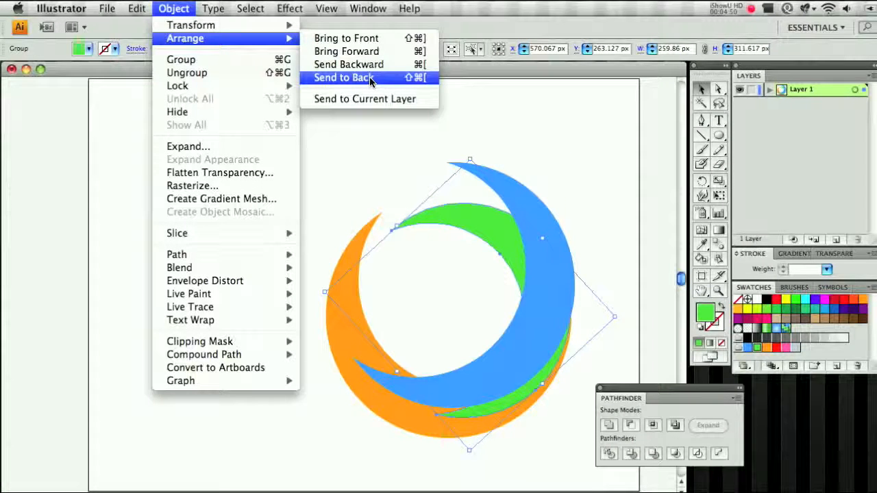
left_click(371, 81)
left_click(590, 195)
left_click(539, 206)
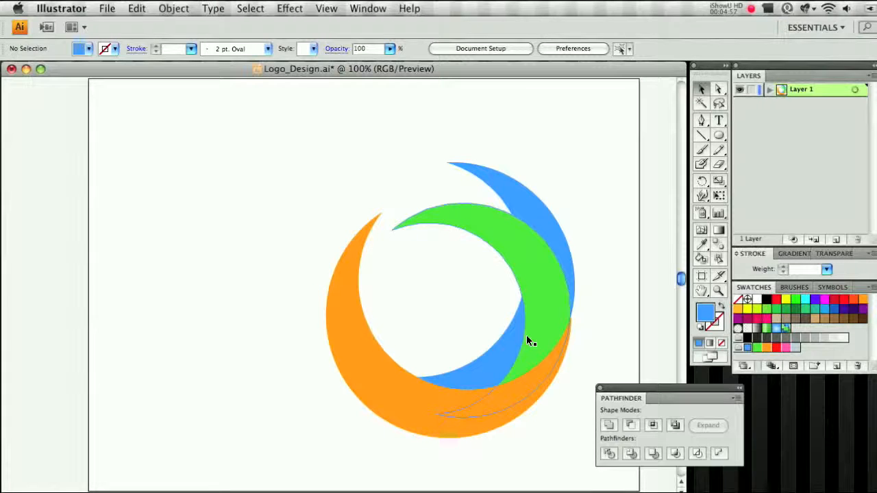
left_click(541, 280)
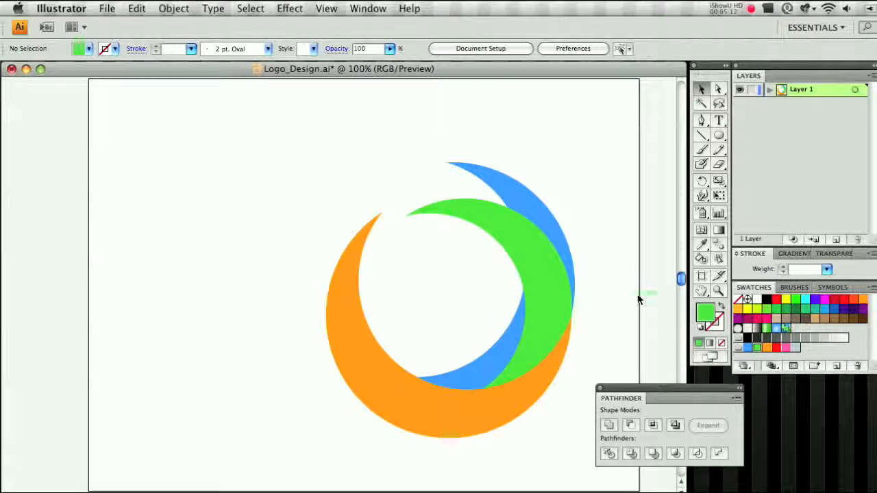
Paint a black 4 pt brush stroke along the orange crescent's inner edge below the green one, deleting the first attempt
key("b")
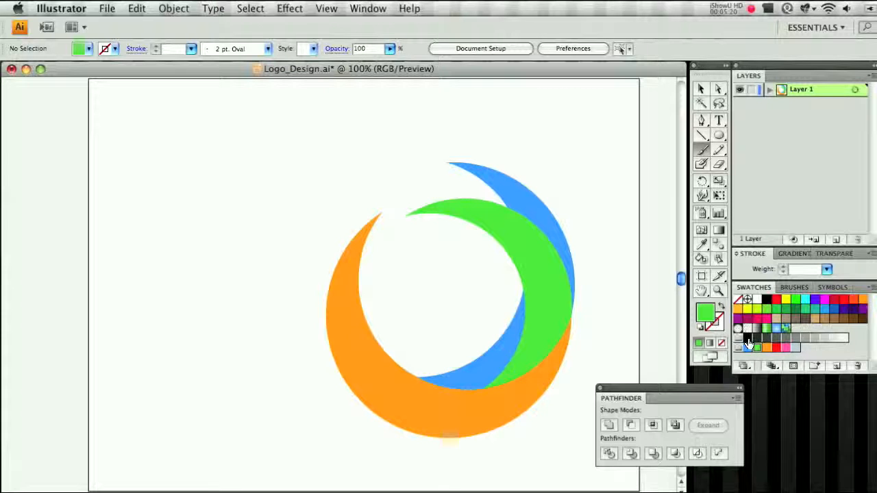
left_click(747, 340)
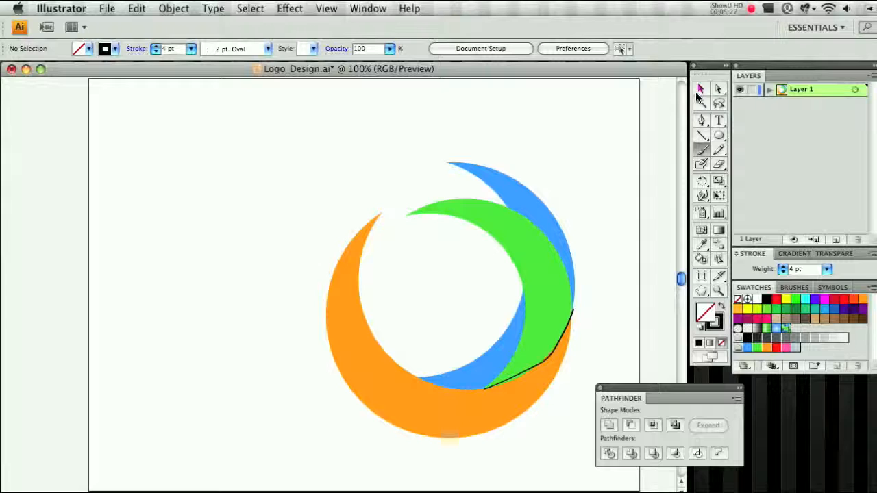
left_click(700, 89)
left_click(552, 346)
key("Delete")
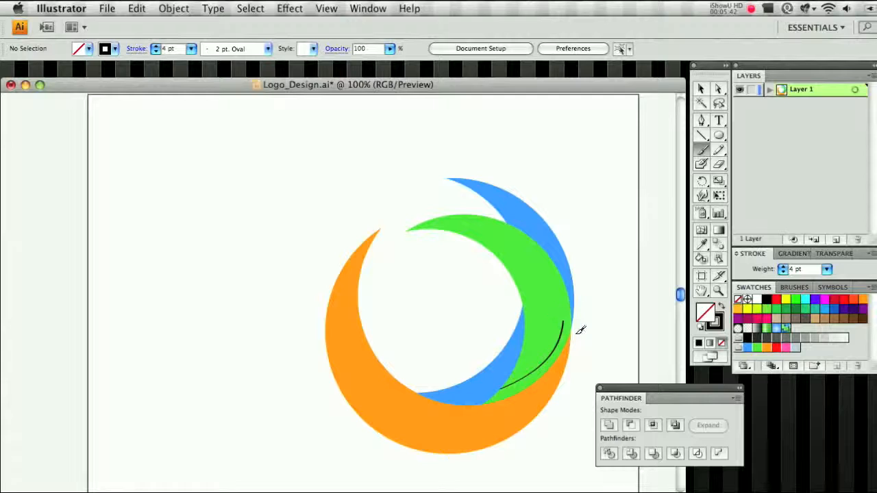
left_click_drag(574, 330, 536, 381)
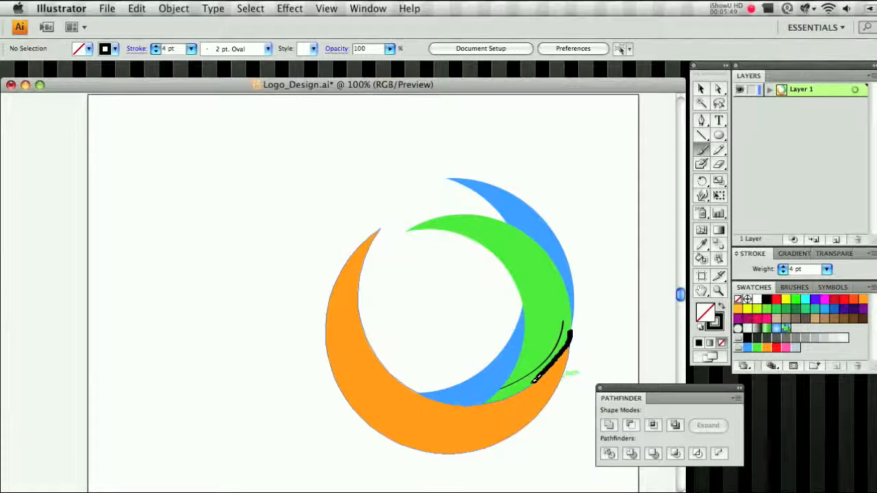
mouse_move(535, 380)
left_mouse_down()
mouse_move(503, 399)
mouse_move(450, 402)
left_mouse_up()
Set the black brush stroke's weight to 5 pt and apply a Gaussian Blur with a radius of 7.4 pixels
key("v")
left_click(827, 269)
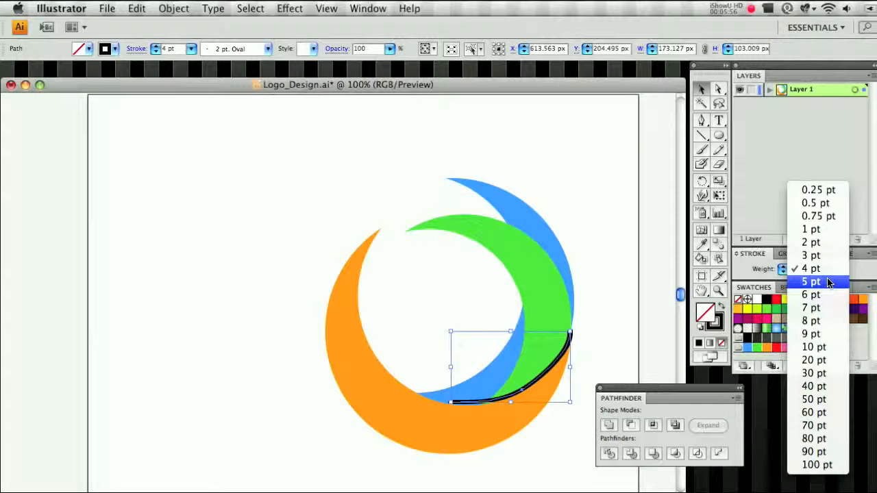
left_click(827, 281)
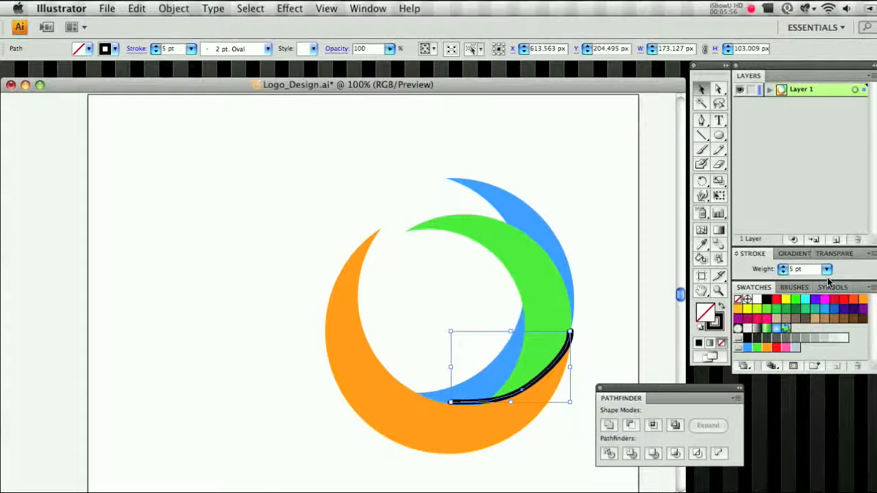
left_click(826, 271)
left_click(289, 9)
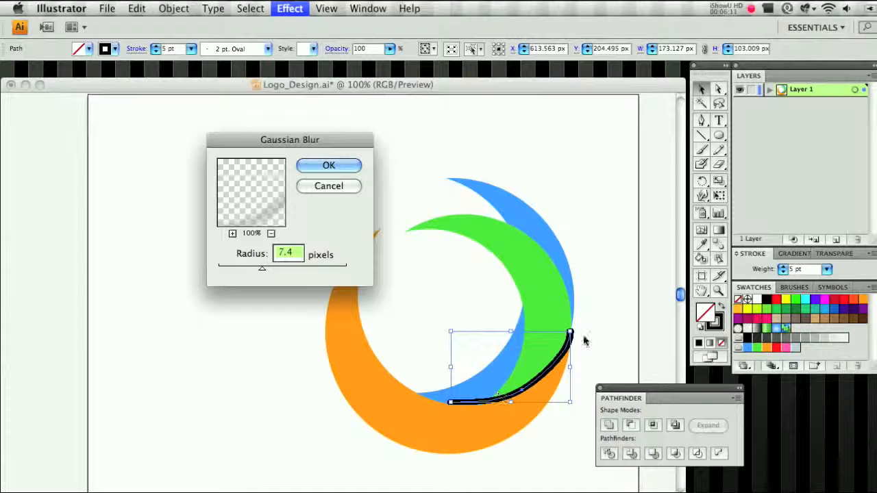
key("Return")
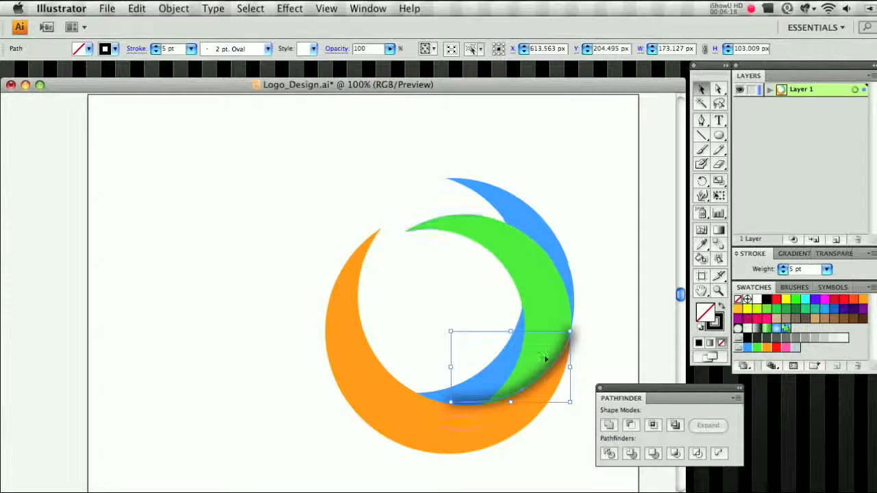
Send the blurred stroke backward behind the orange crescent and shift it slightly down and to the left
left_click(173, 8)
mouse_move(206, 38)
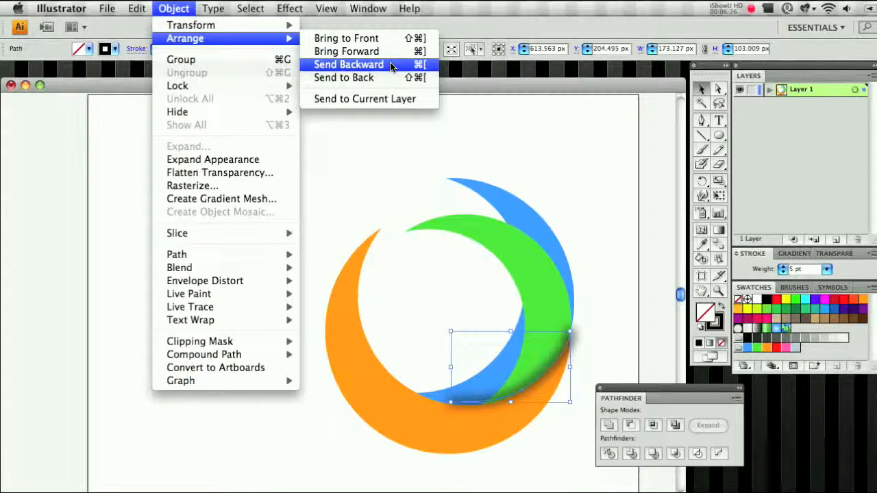
left_click(392, 65)
left_click(608, 219)
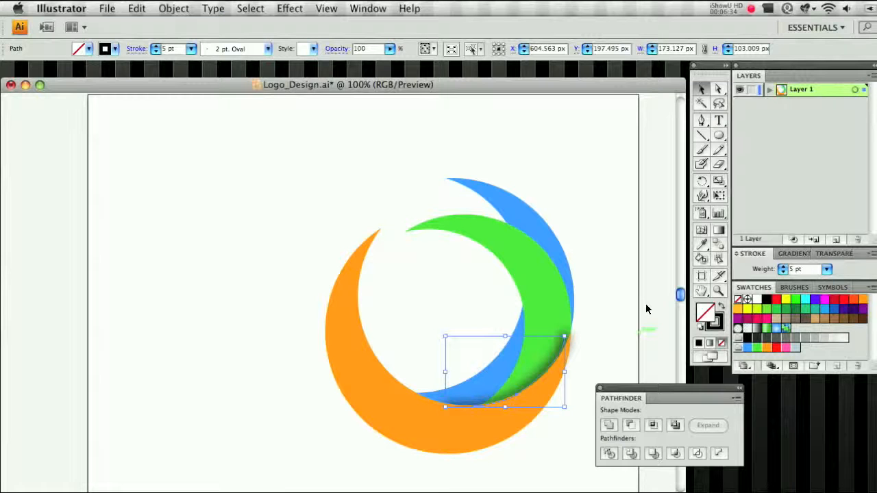
Reshape the shadow path's left end with Direct Selection to follow the orange crescent's inner edge, and set its opacity to 50%
left_click(718, 89)
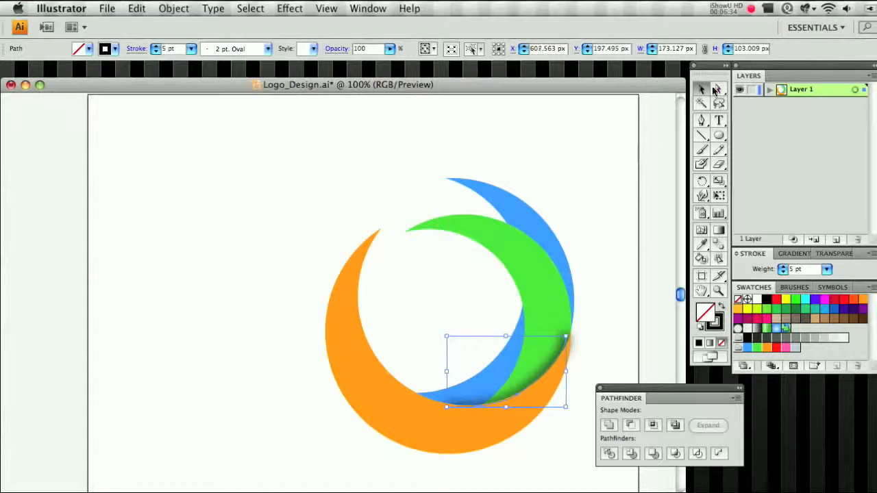
left_click(449, 407)
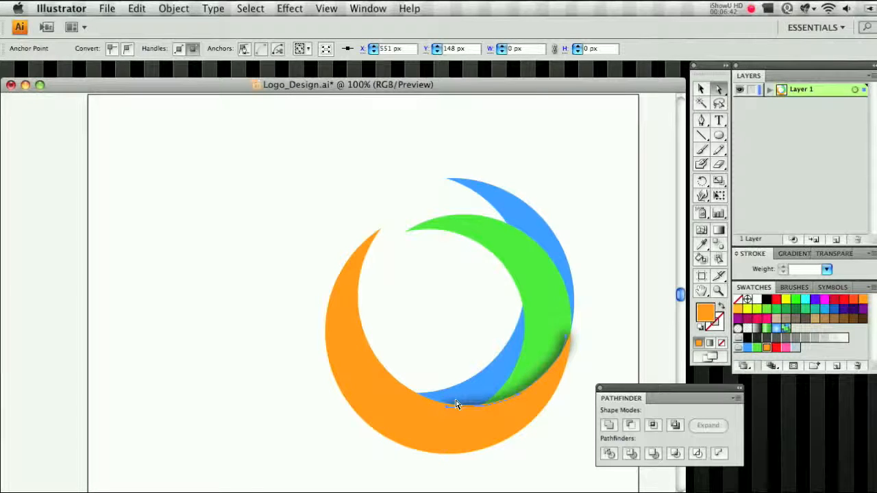
left_click(443, 407)
mouse_move(442, 406)
left_mouse_down()
mouse_move(425, 395)
mouse_move(449, 404)
left_mouse_up()
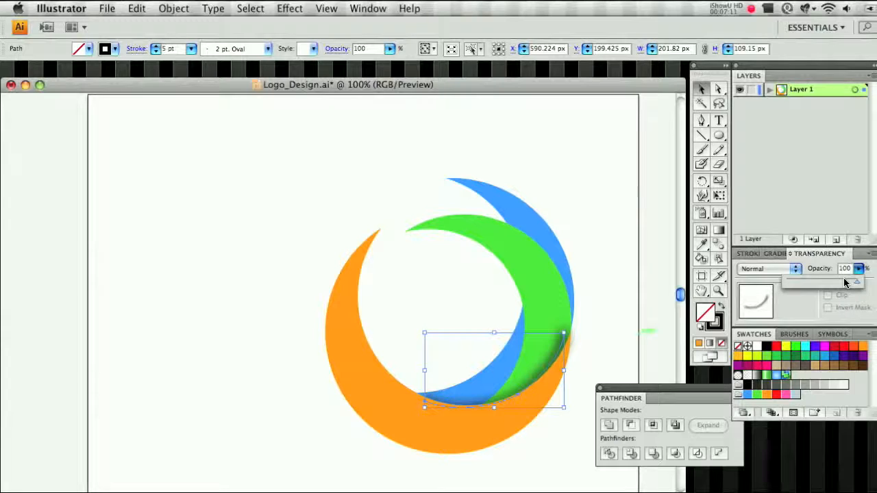
left_click_drag(845, 282, 827, 283)
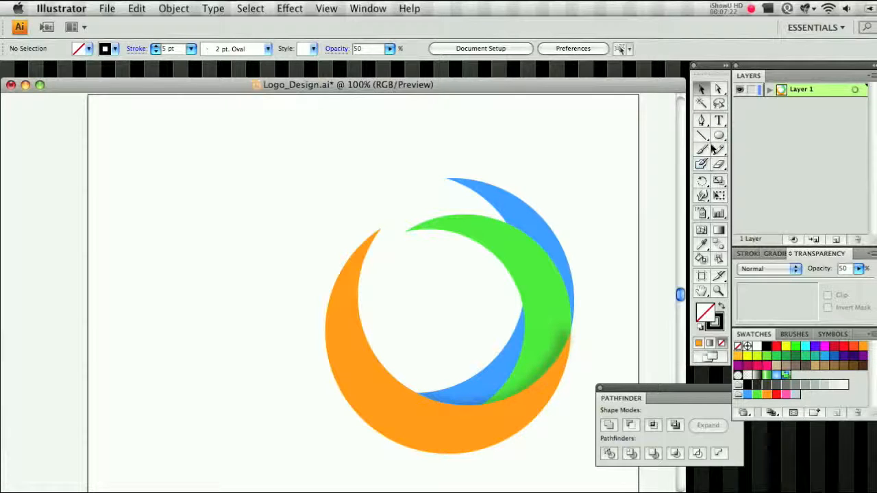
Paint black 5 pt shadow strokes along the green crescent's outer and inner edges over the blue, blurred, behind the green, at 50% opacity
left_click(701, 150)
left_click_drag(506, 223, 556, 262)
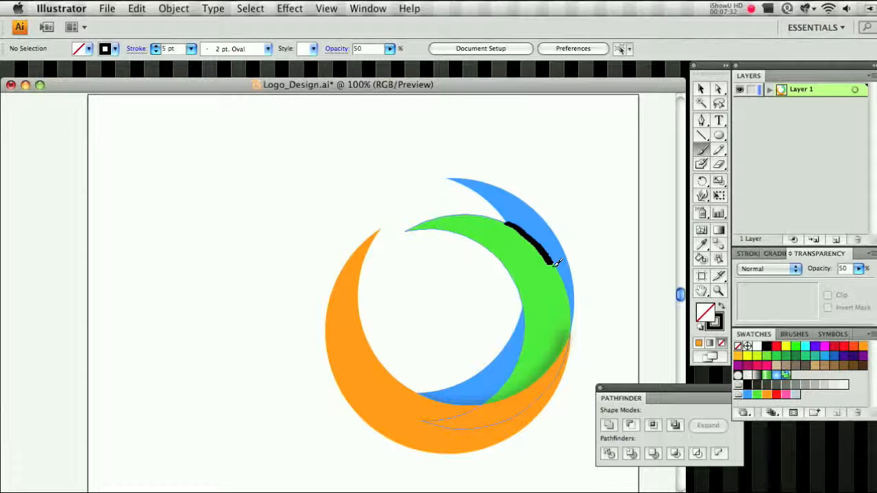
left_click_drag(557, 262, 571, 316)
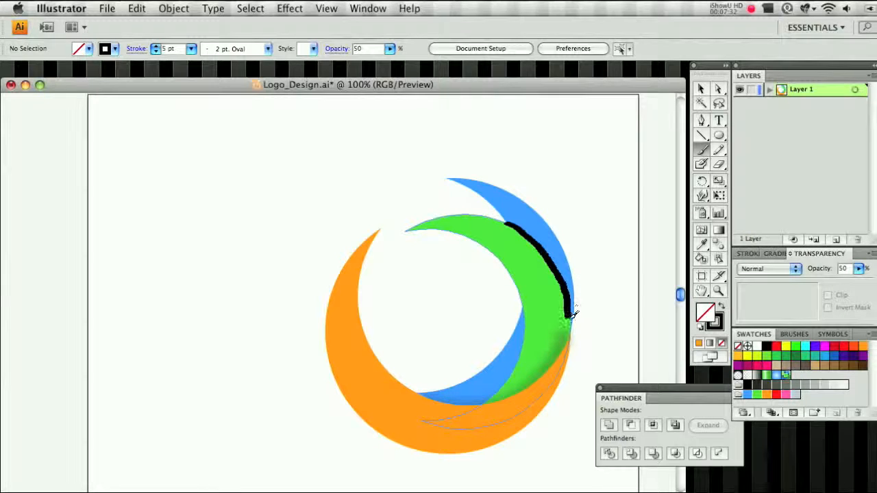
left_click_drag(474, 408, 531, 319)
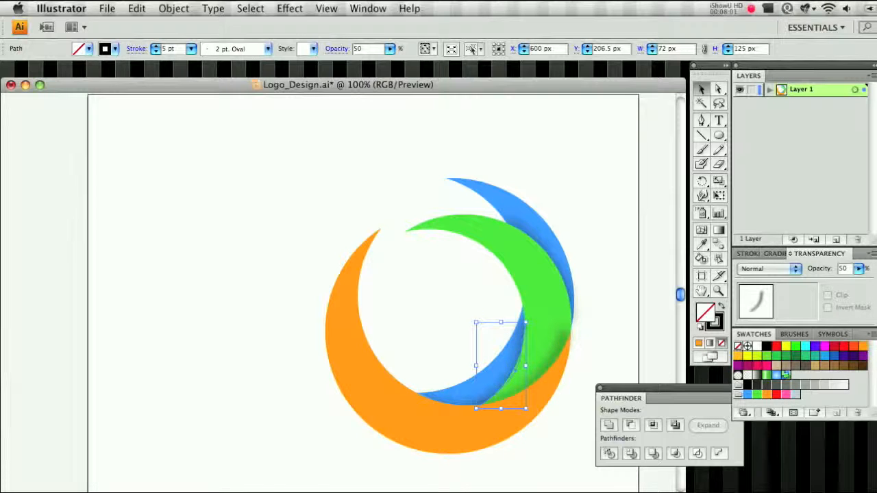
Set the opacity of the shadow along the green crescent's outer edge to 60%
left_click(619, 222)
left_click(594, 235)
left_click(554, 249)
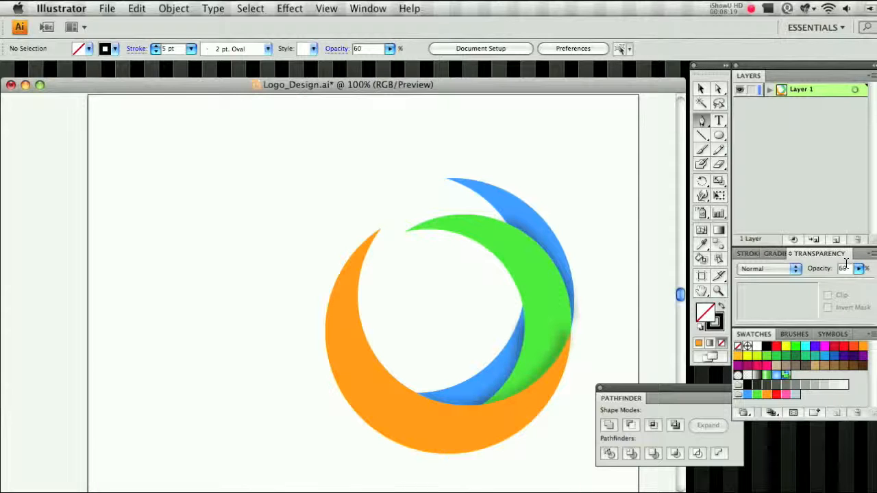
Draw a closed sliver-shaped highlight inside the lower part of the orange crescent with the Pen tool, about 234 by 127 px
left_click(340, 355)
left_click_drag(499, 429, 494, 432)
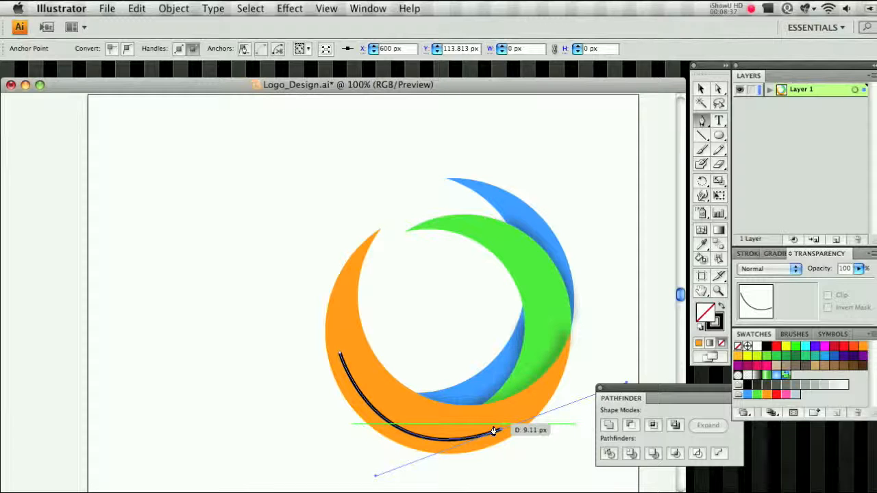
left_click_drag(494, 432, 500, 432)
left_click(340, 354)
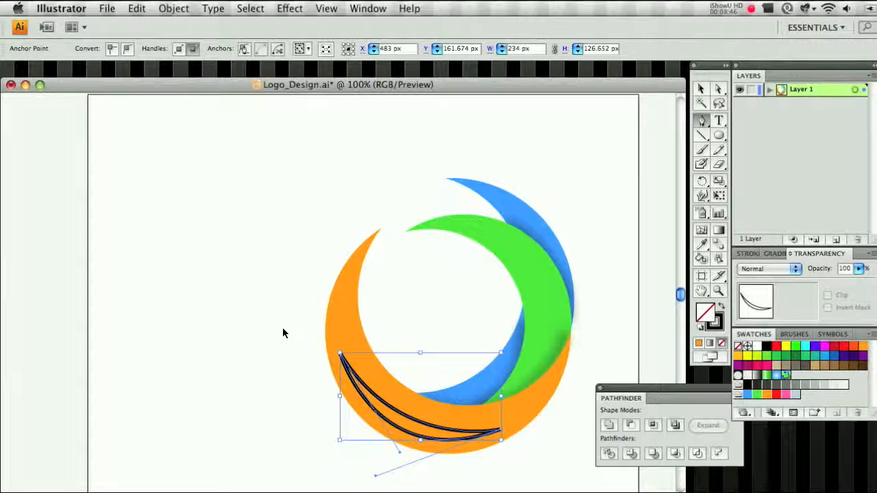
Undo the highlight's closing curve and redraw it back to the starting anchor
key("super+z")
key("super+z")
key("super+z")
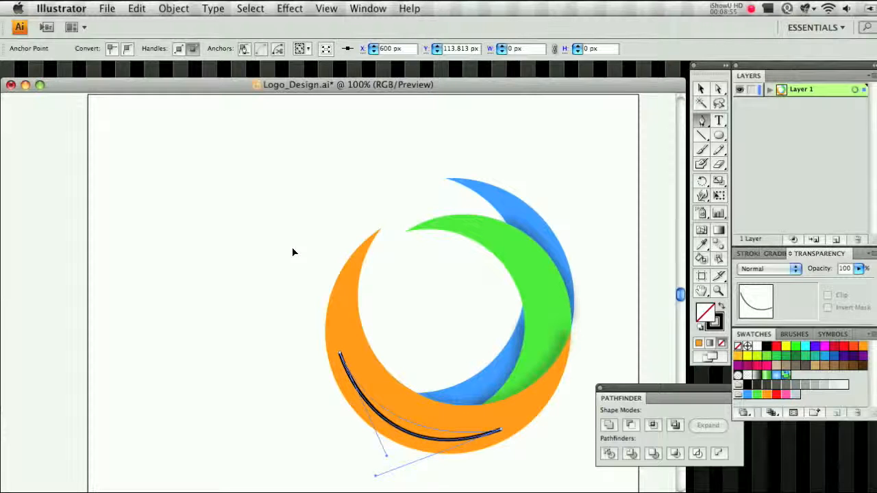
left_click_drag(293, 252, 286, 258)
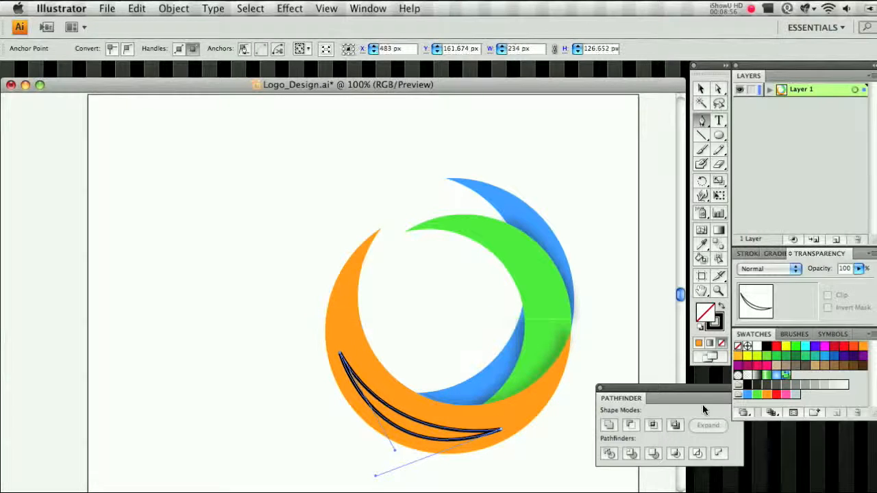
Fill the orange crescent's highlight with near-white at 20% opacity and no stroke, and move it closer to the crescent's outer edge
key("shift+x")
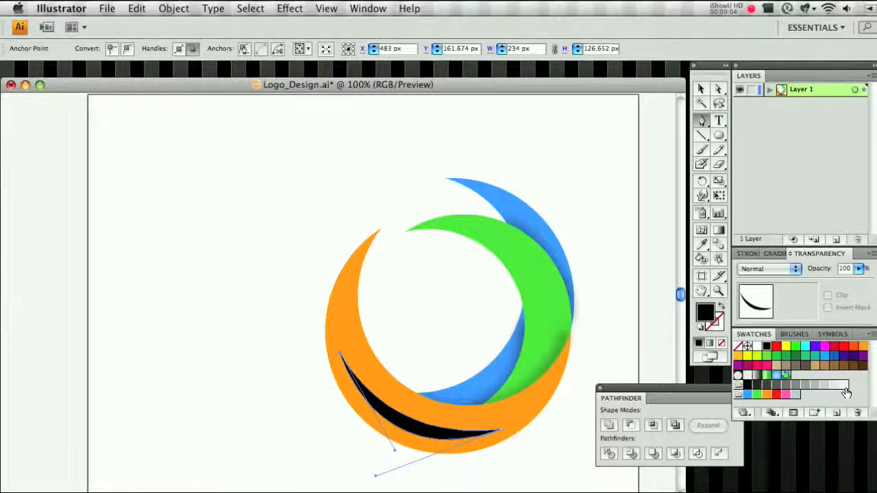
left_click(844, 386)
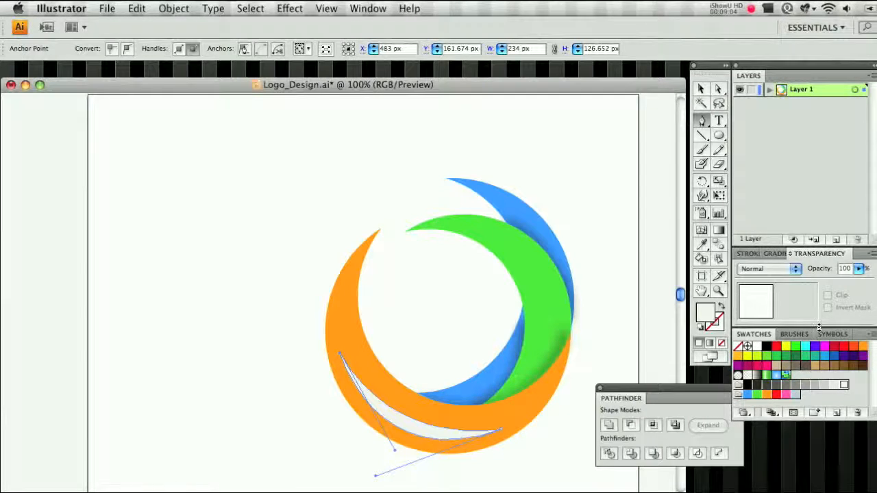
left_click(859, 269)
left_click_drag(832, 280, 815, 281)
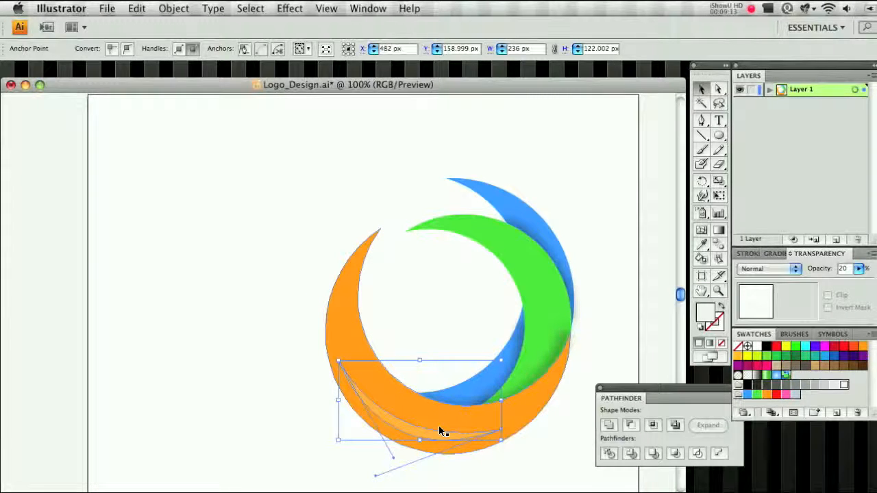
left_click_drag(439, 427, 460, 432)
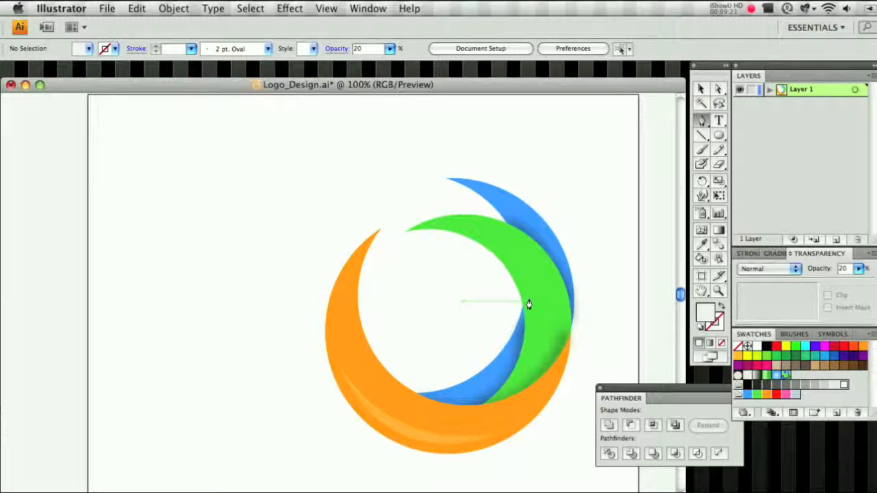
Draw a slender near-white highlight on the green crescent's lower inner side, about 65 by 161 px, and set its opacity to 21%
left_click_drag(528, 302, 472, 417)
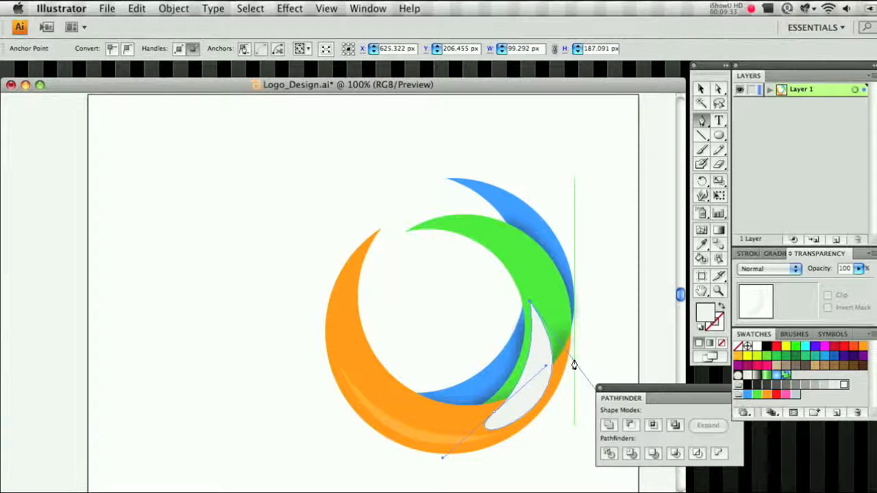
left_click_drag(573, 364, 493, 417)
key("v")
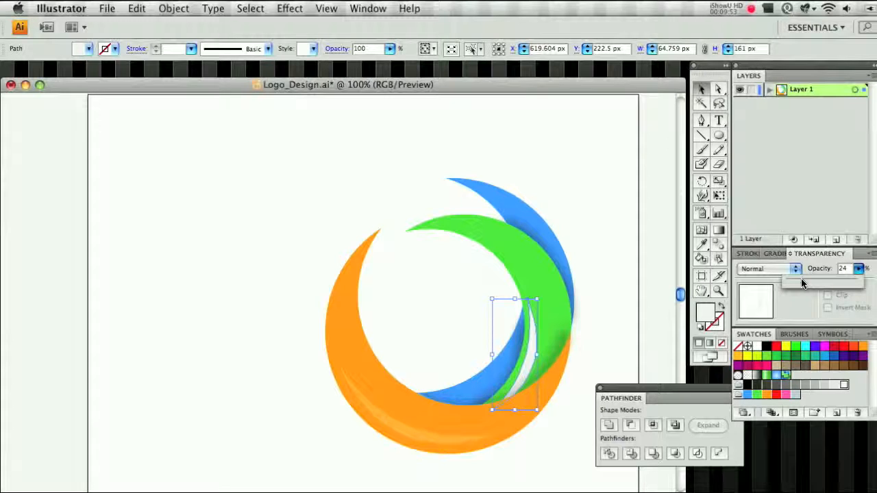
left_click_drag(804, 283, 801, 283)
left_click(333, 473)
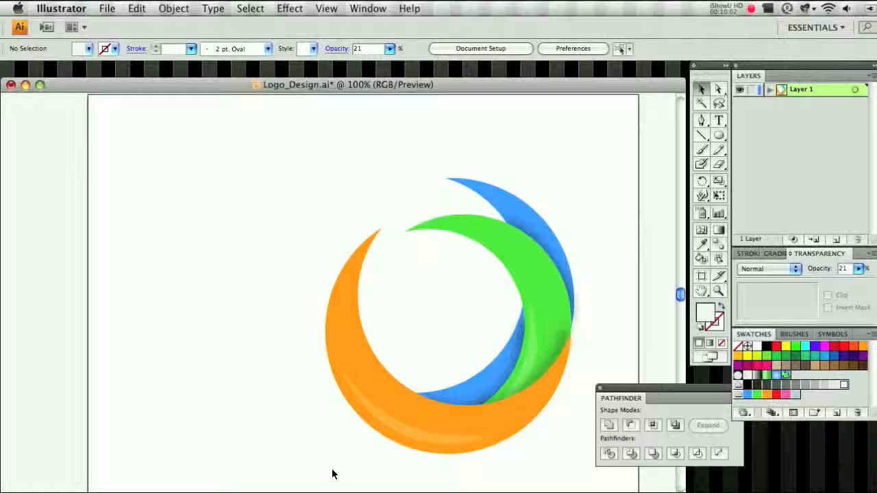